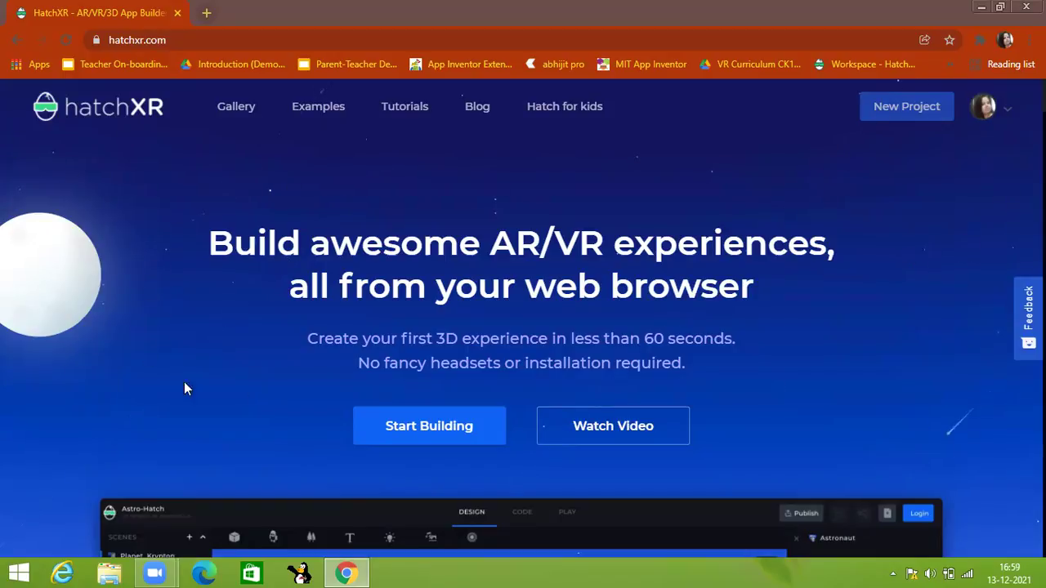
- Start building a new project and decline to reload the unpublished one
left_click_drag(196, 324, 222, 357)
left_click(222, 358)
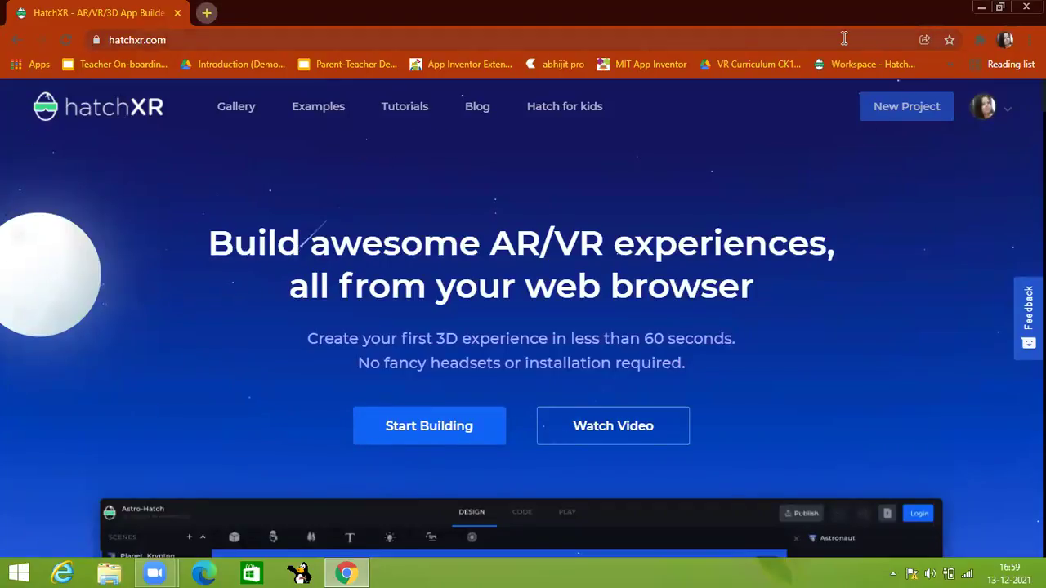
left_click(376, 429)
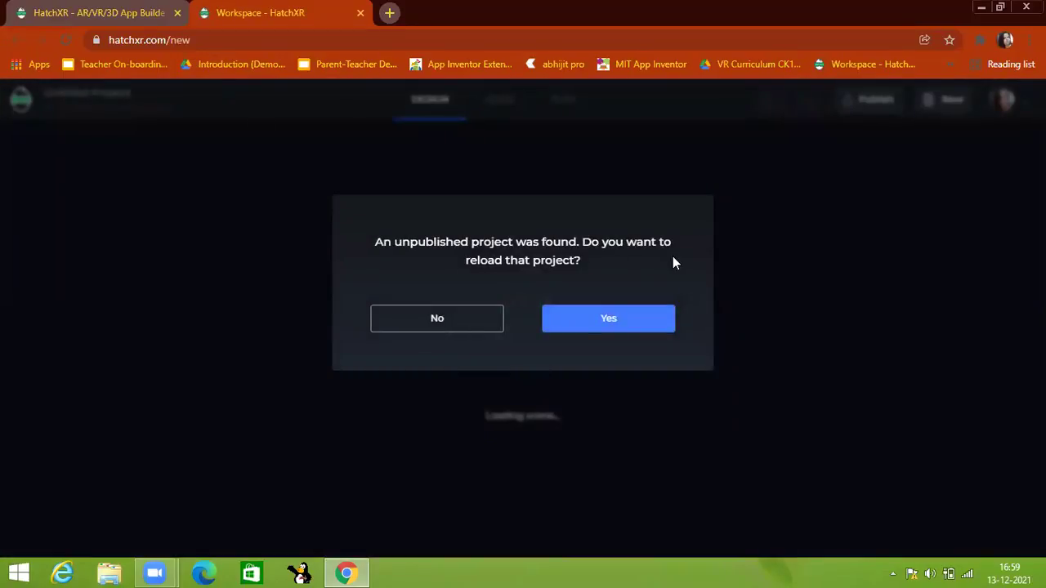
left_click(432, 321)
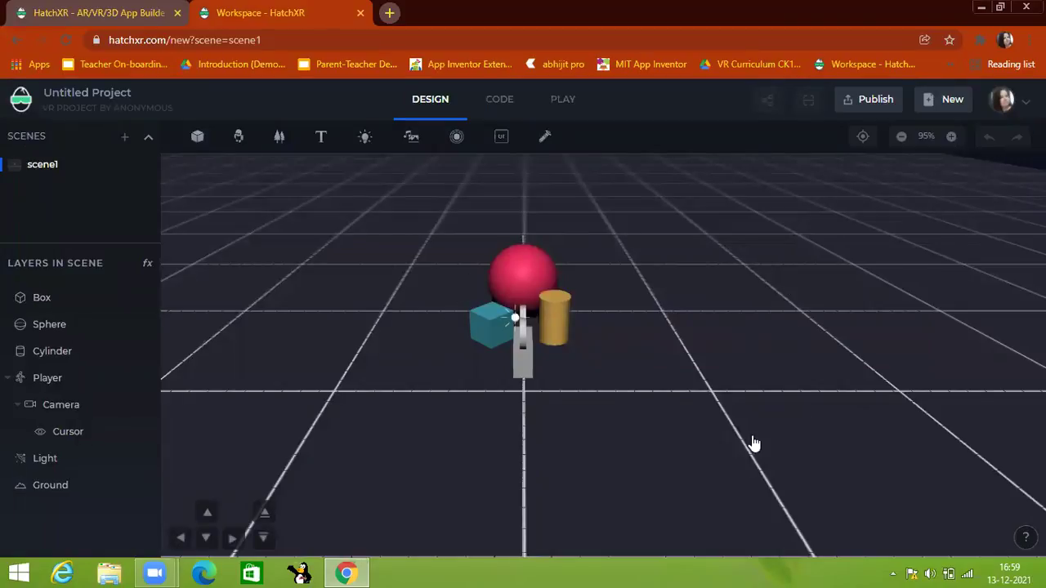
- Examine the default scene's box, sphere, cylinder, camera and light from different viewing angles
left_click_drag(752, 442, 681, 445)
left_click_drag(501, 367, 217, 455)
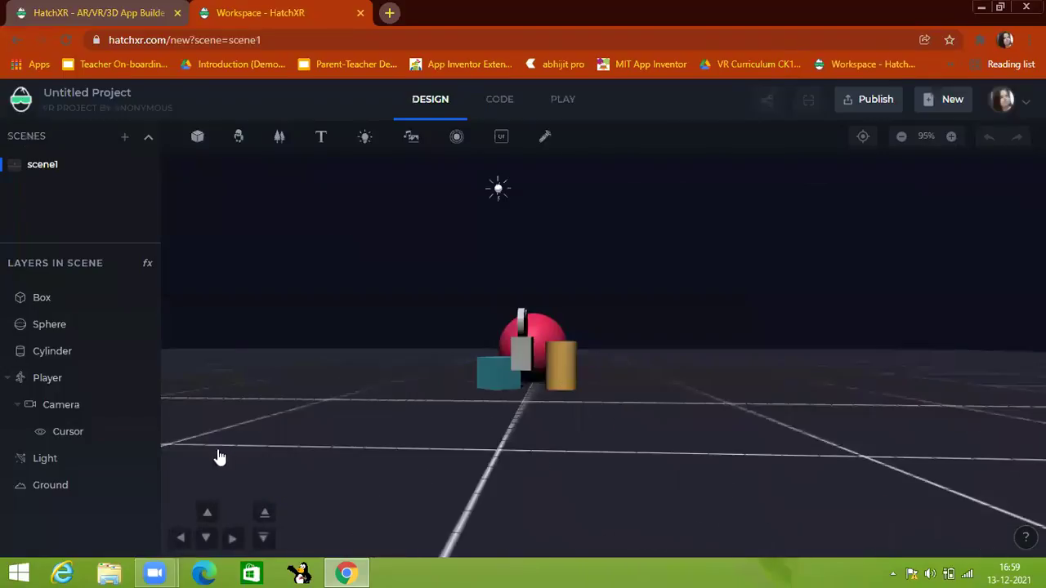
left_click_drag(392, 388, 710, 444)
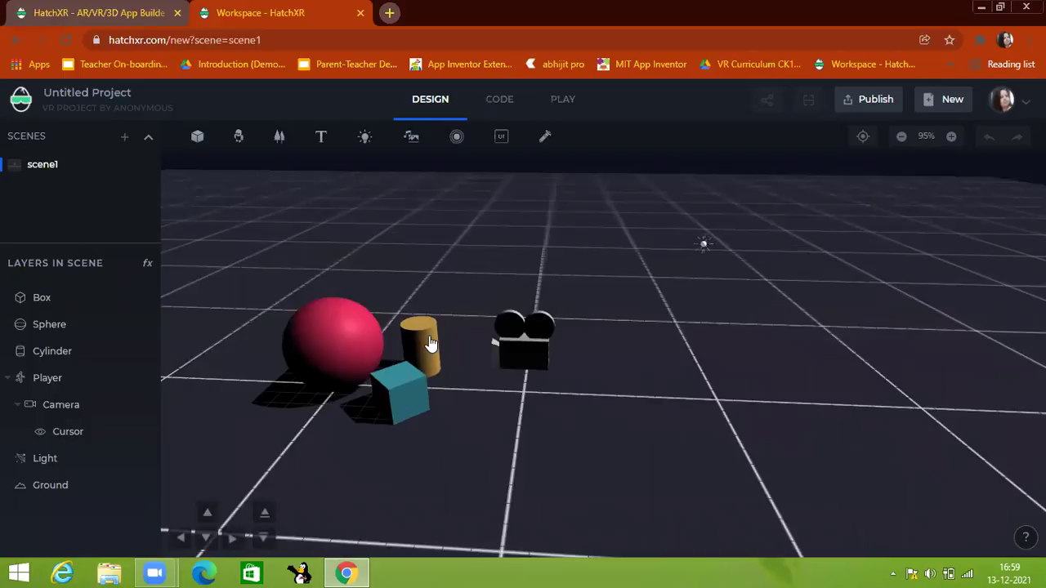
left_click_drag(591, 444, 445, 414)
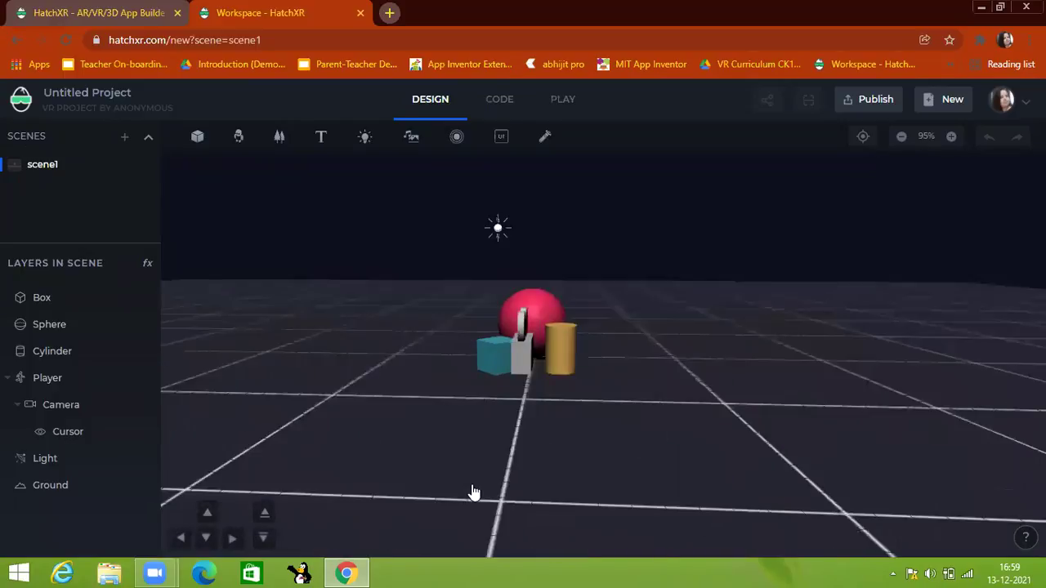
left_click_drag(474, 492, 335, 461)
left_click_drag(544, 258, 524, 243)
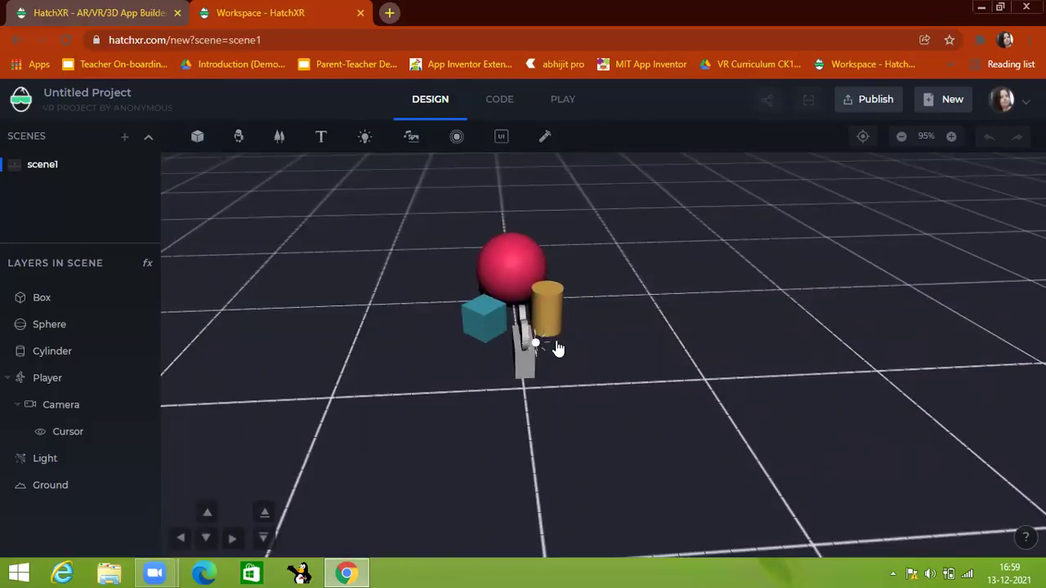
left_click_drag(513, 402, 552, 367)
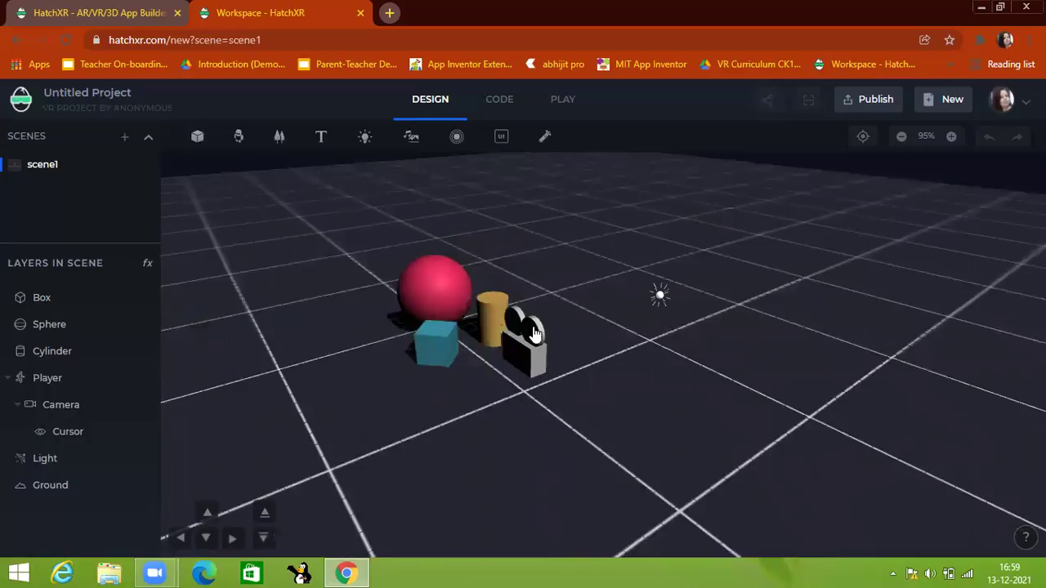
left_click_drag(535, 333, 275, 348)
left_click_drag(665, 382, 586, 391)
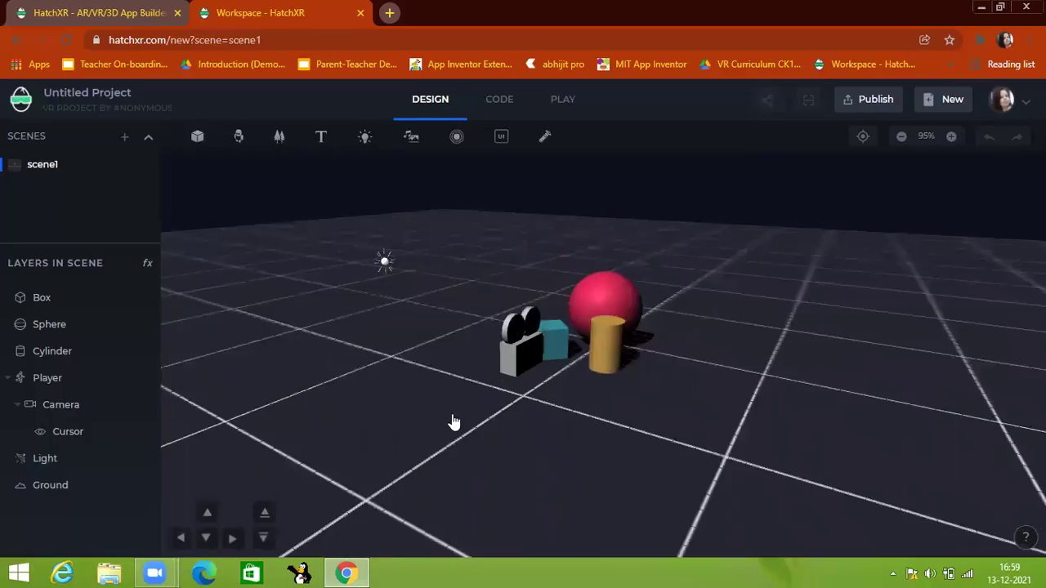
left_click_drag(454, 423, 754, 385)
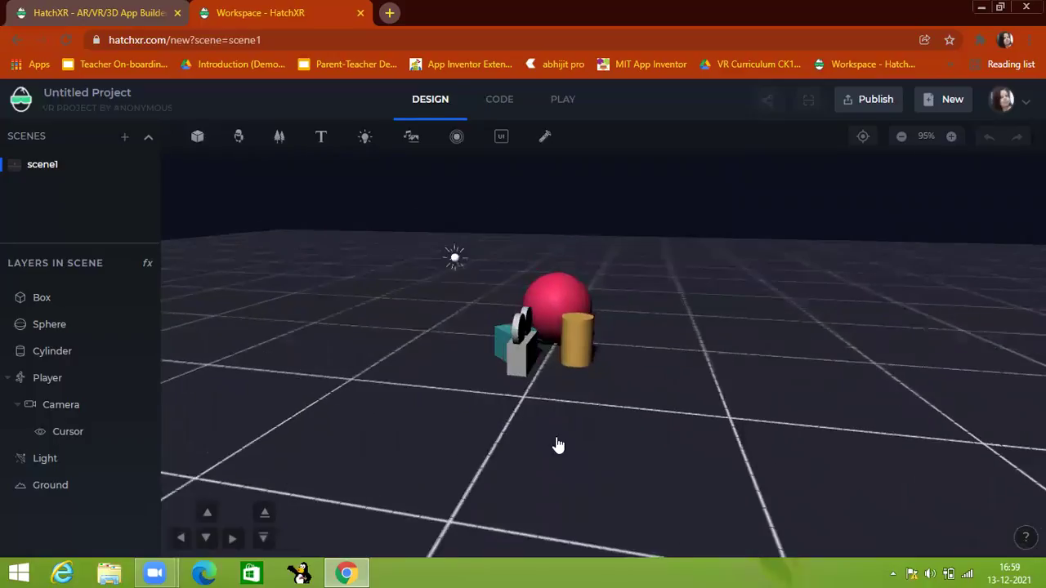
left_click_drag(558, 444, 532, 399)
left_click_drag(452, 352, 527, 359)
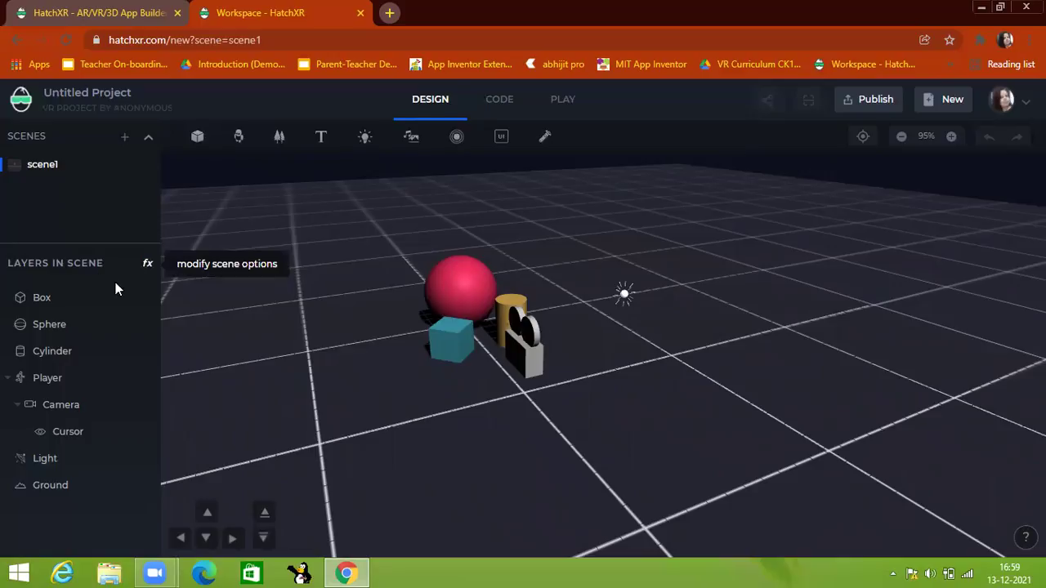
- Inspect the scene's layers and their properties, including the box, player, camera, cursor, light and ground
left_click(91, 303)
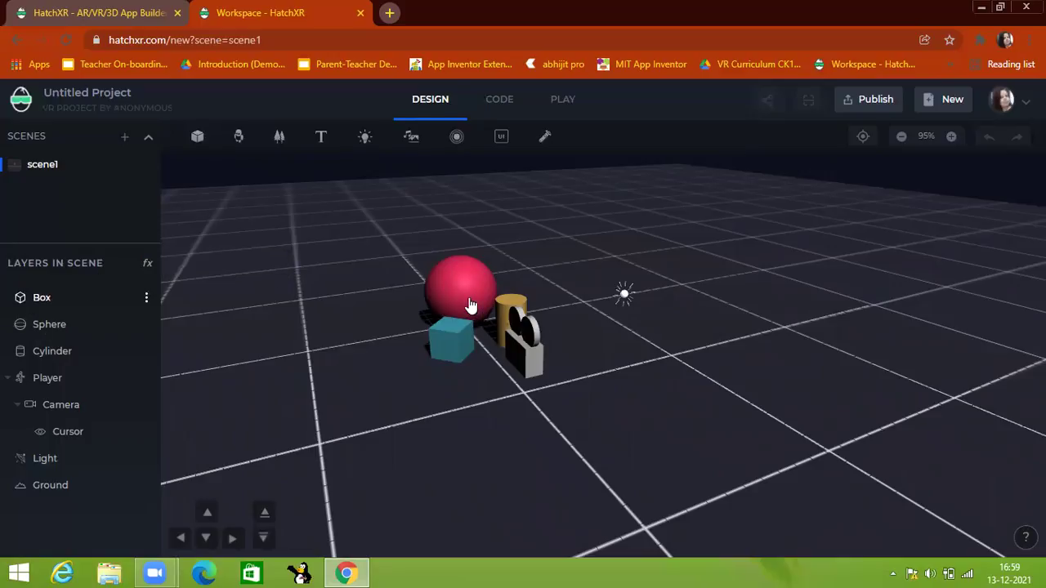
left_click(37, 321)
left_click(42, 299)
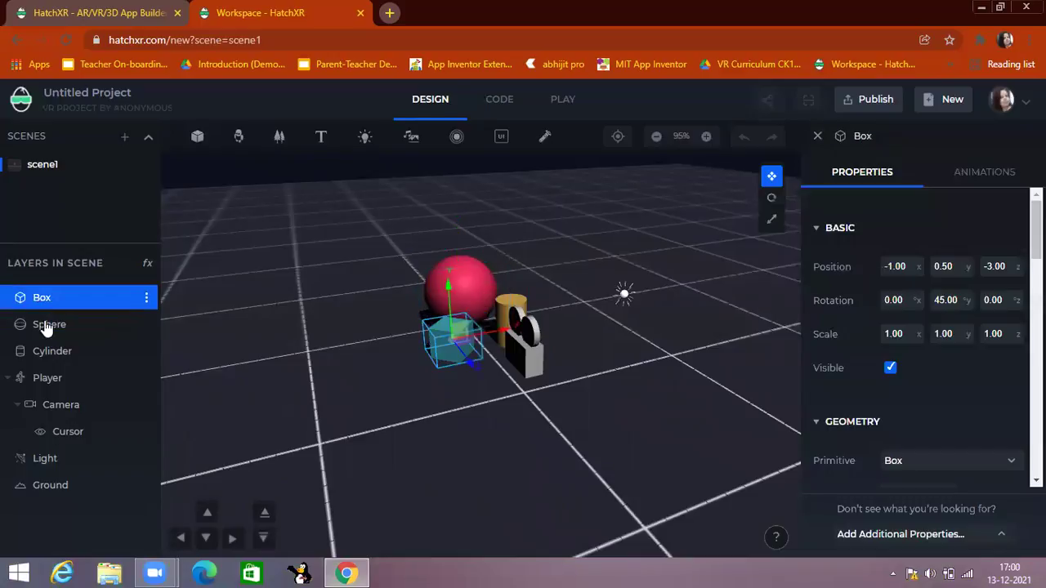
left_click(47, 380)
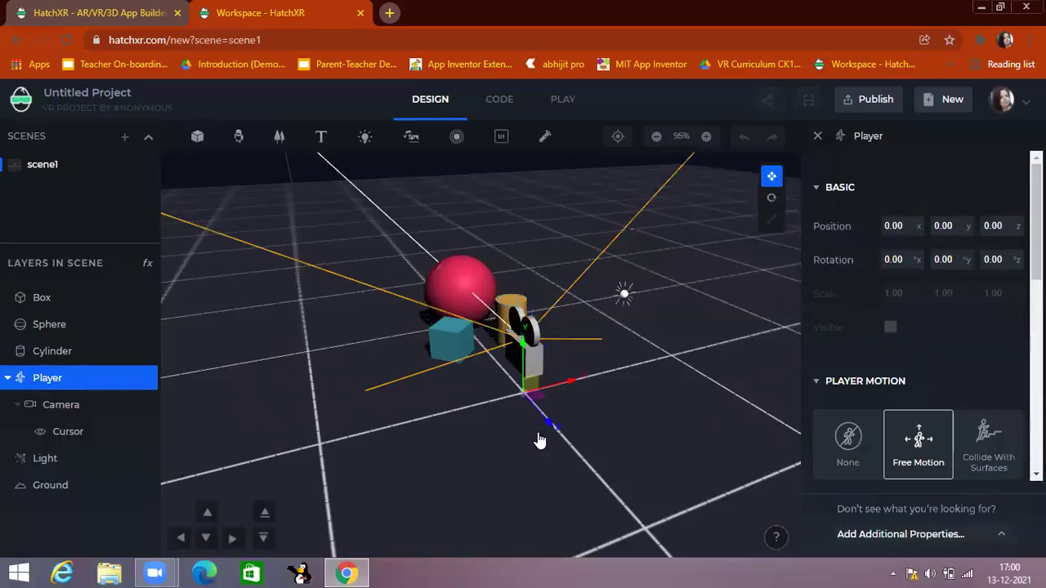
left_click(68, 413)
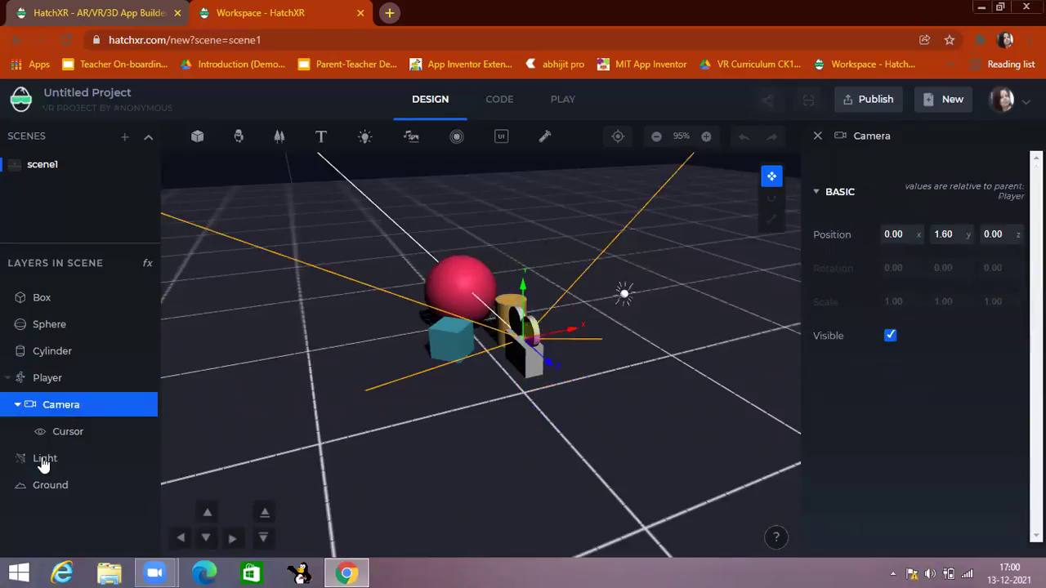
key("Down")
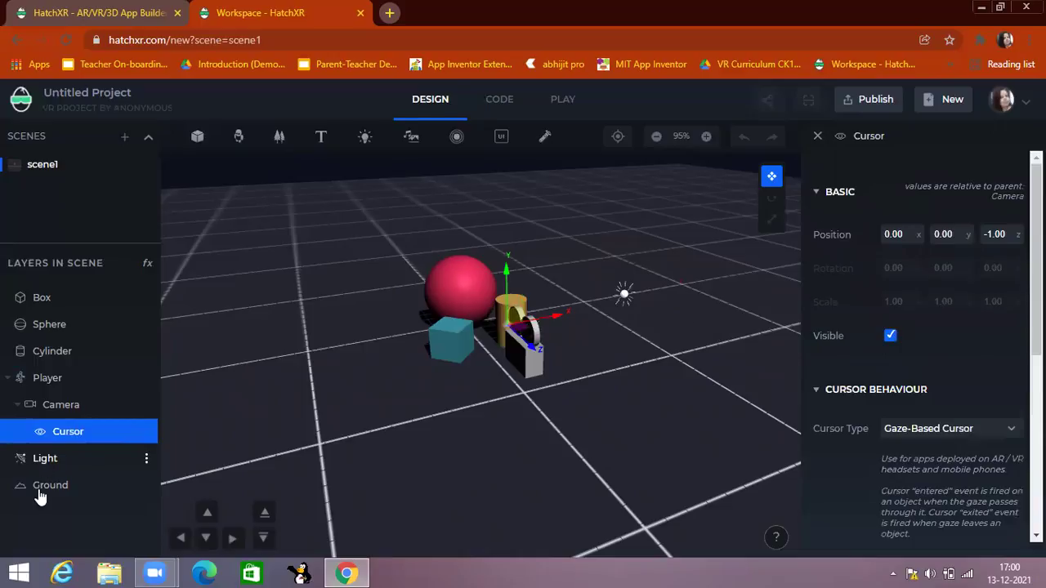
key("Down")
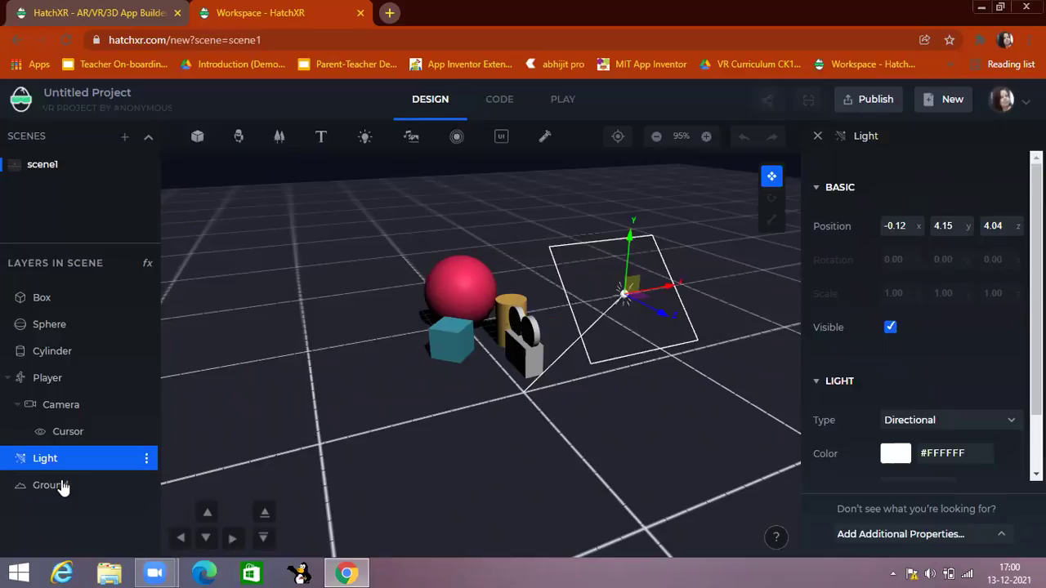
left_click(63, 486)
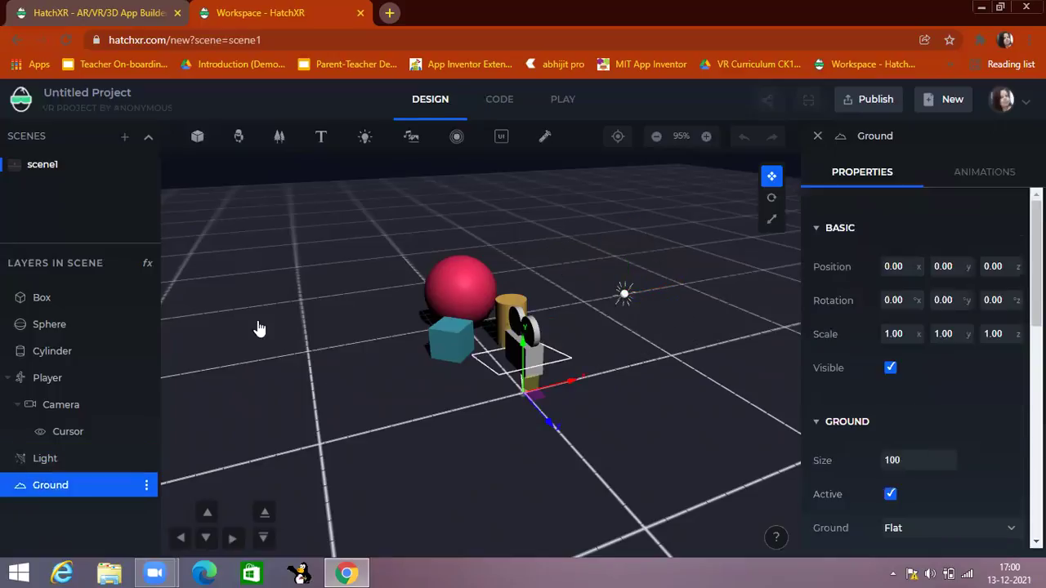
- Move the box freely along all three axes to about X -0.93, Y 2.71, Z -24.11
left_click(35, 300)
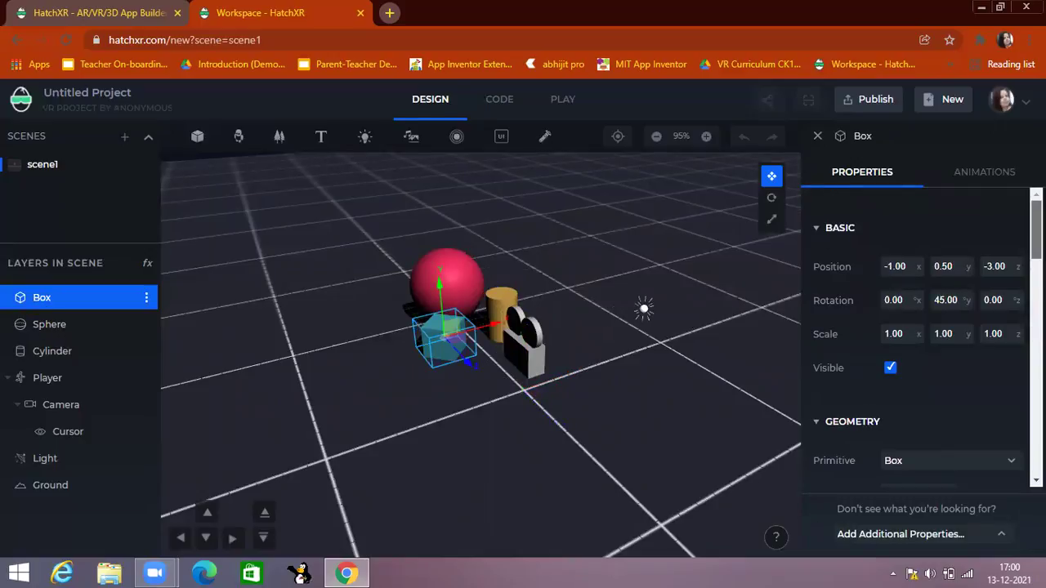
scroll(915, 335, "down", 2)
scroll(938, 292, "up", 2)
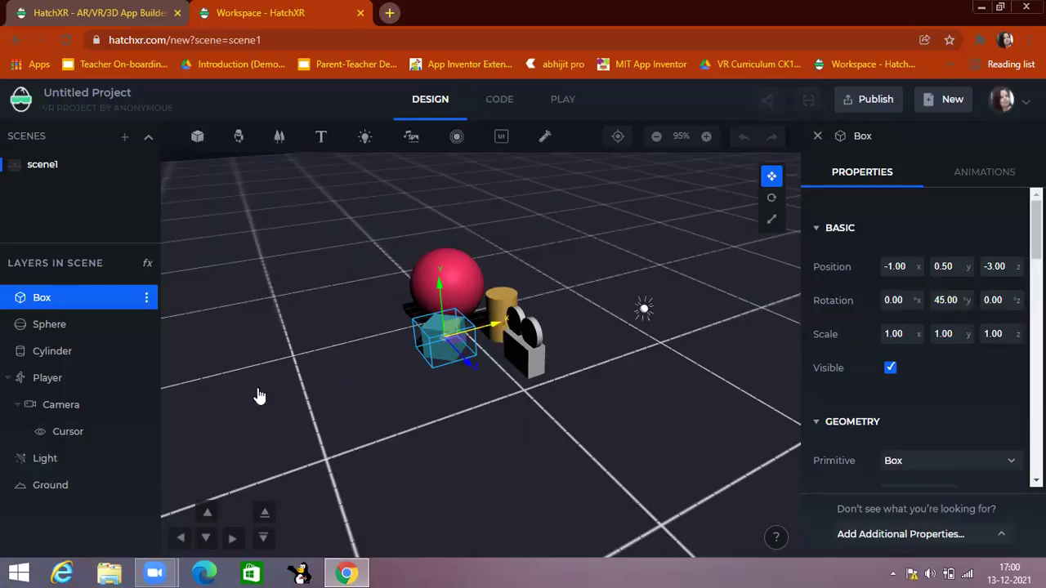
left_click_drag(257, 390, 303, 416)
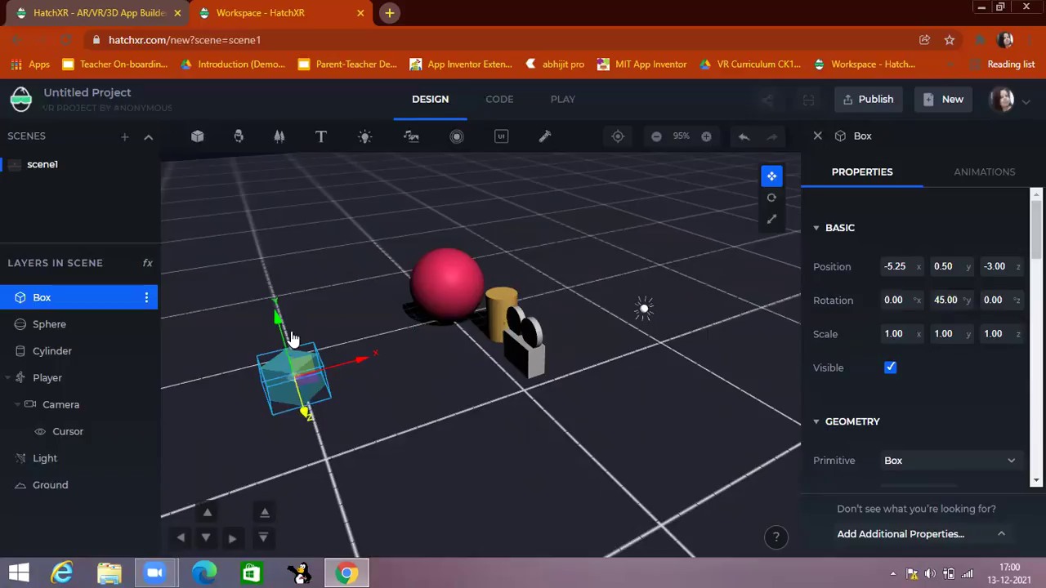
left_click_drag(292, 339, 270, 229)
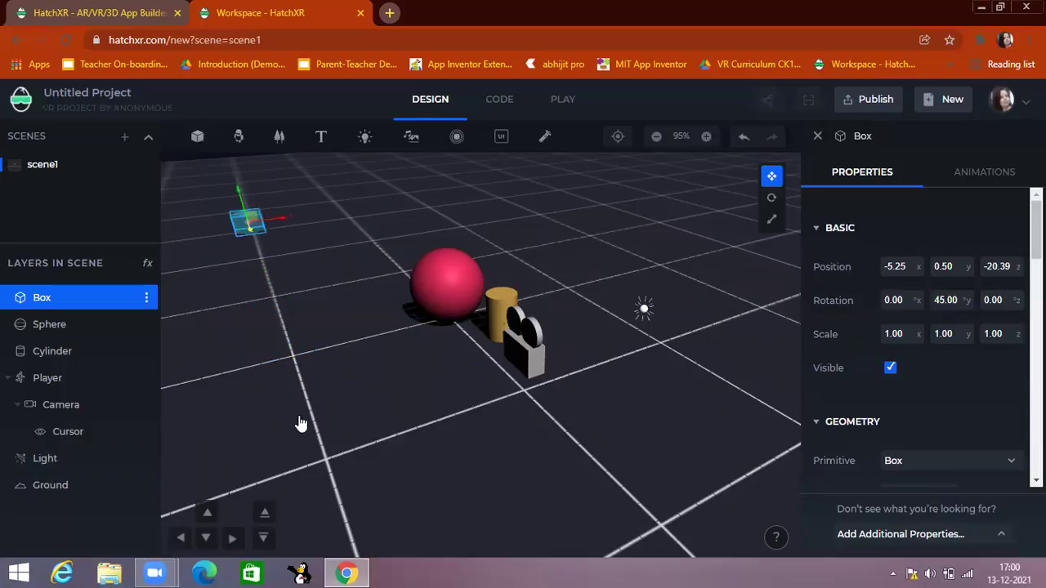
left_click_drag(300, 423, 310, 373)
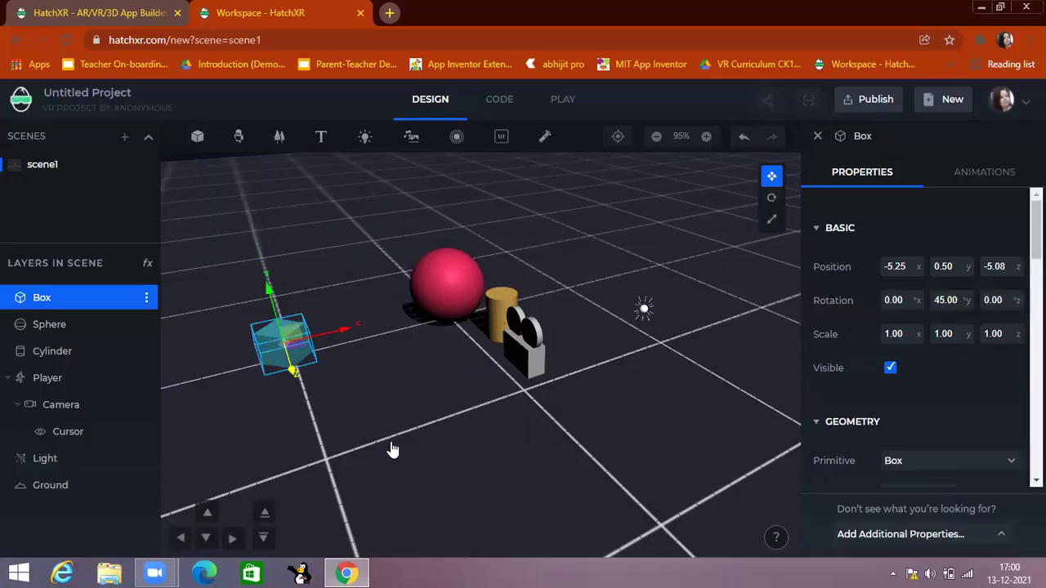
left_click_drag(392, 449, 355, 228)
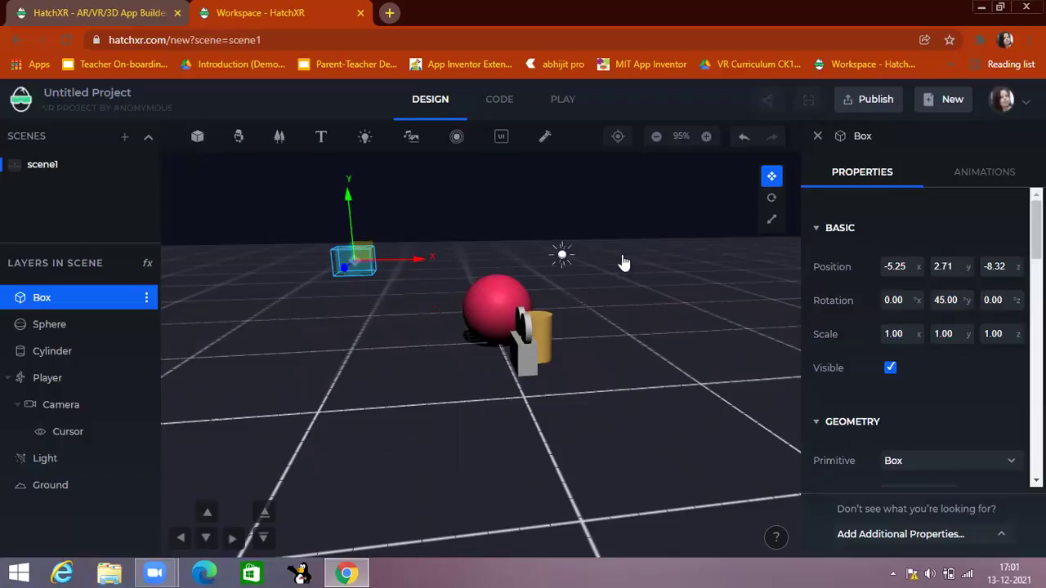
left_click_drag(413, 259, 520, 262)
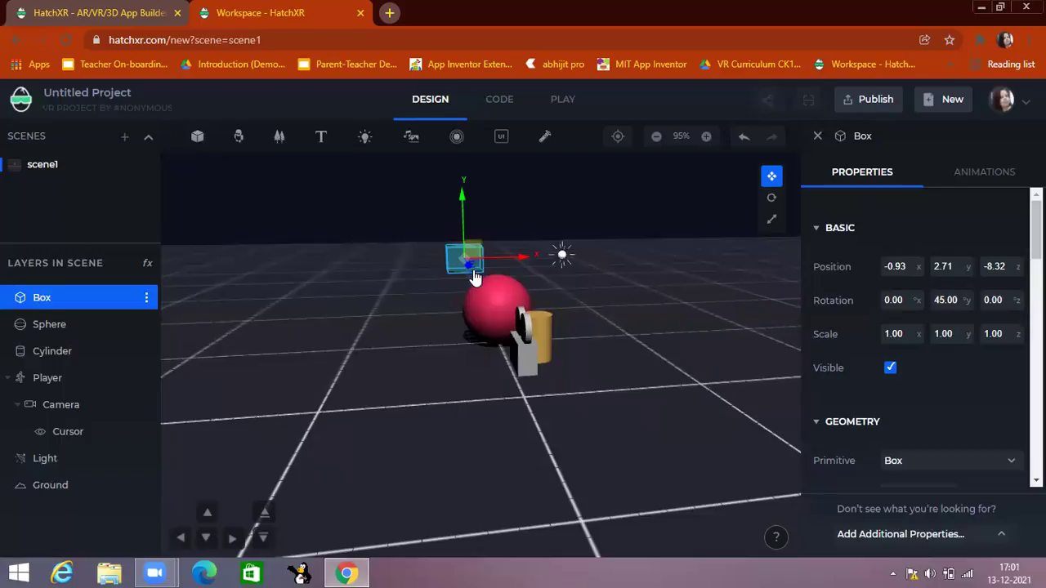
left_click_drag(554, 448, 460, 261)
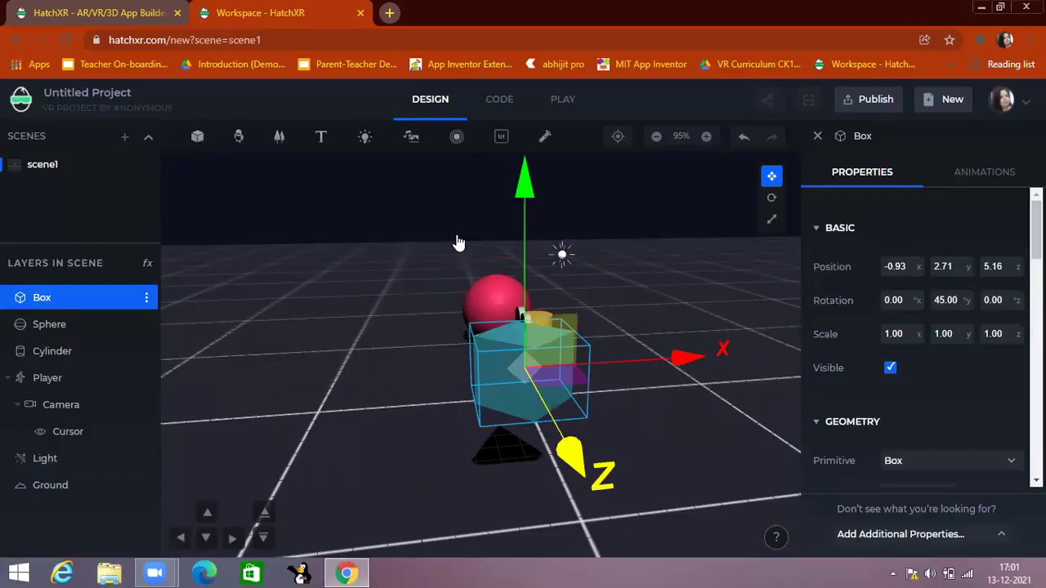
left_click_drag(995, 269, 1007, 262)
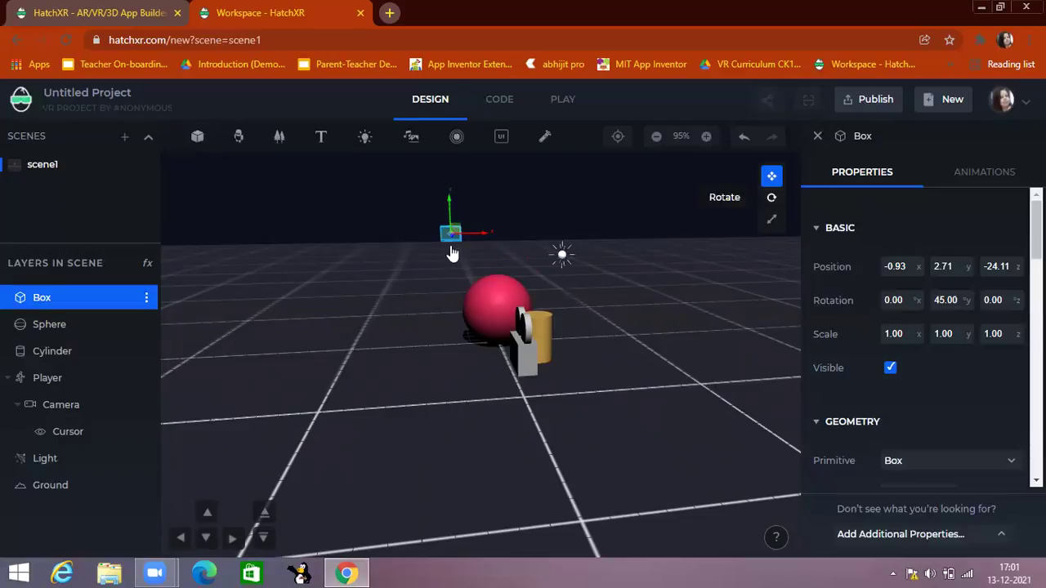
- Rotate the box about its Y axis to about 68.45 degrees
key("e")
left_click_drag(437, 237, 520, 251)
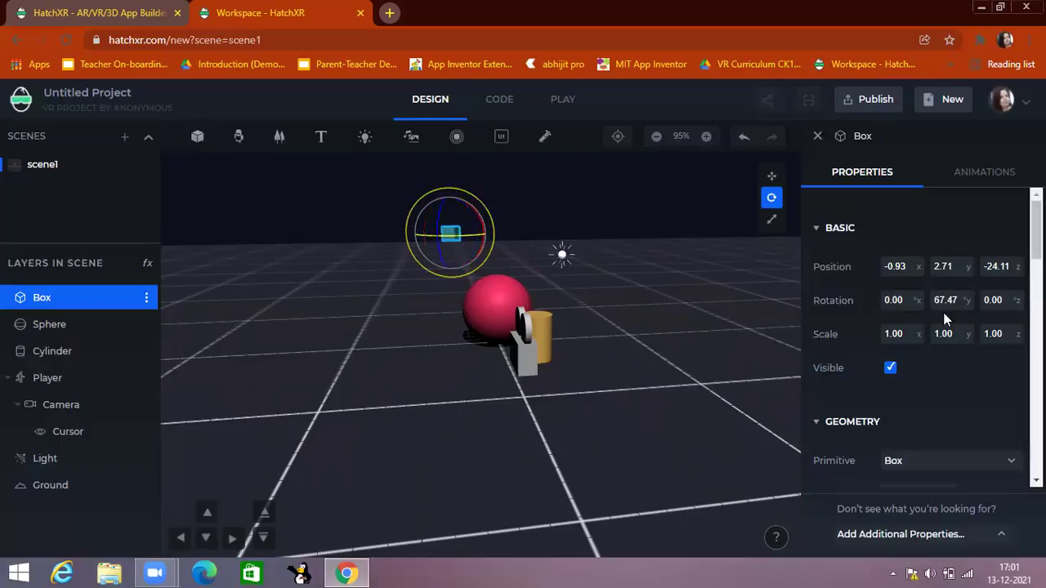
left_click_drag(944, 319, 936, 317)
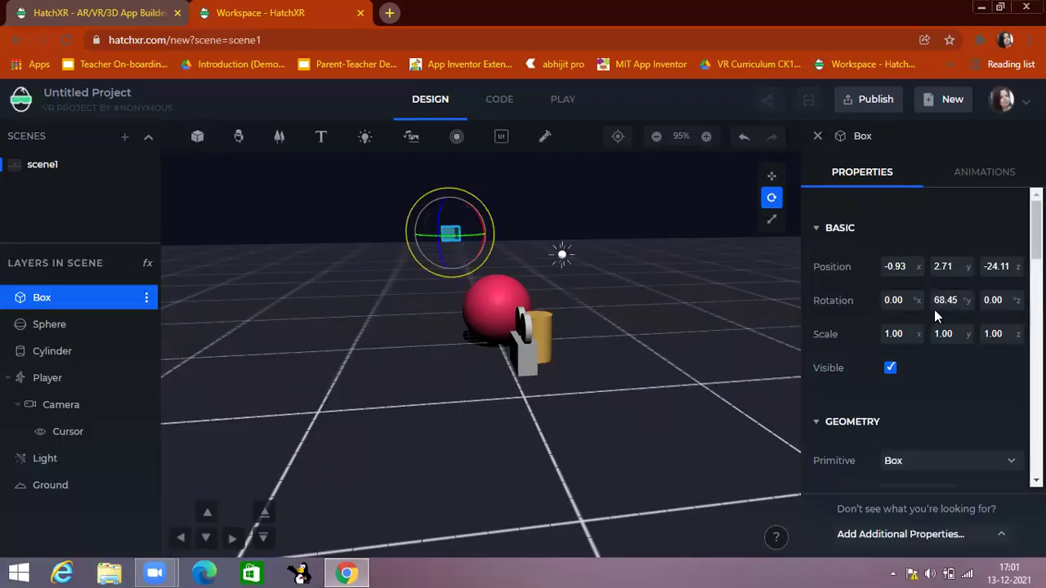
- Stretch the pink sphere along its X axis to a scale of about 9.39
left_click(770, 221)
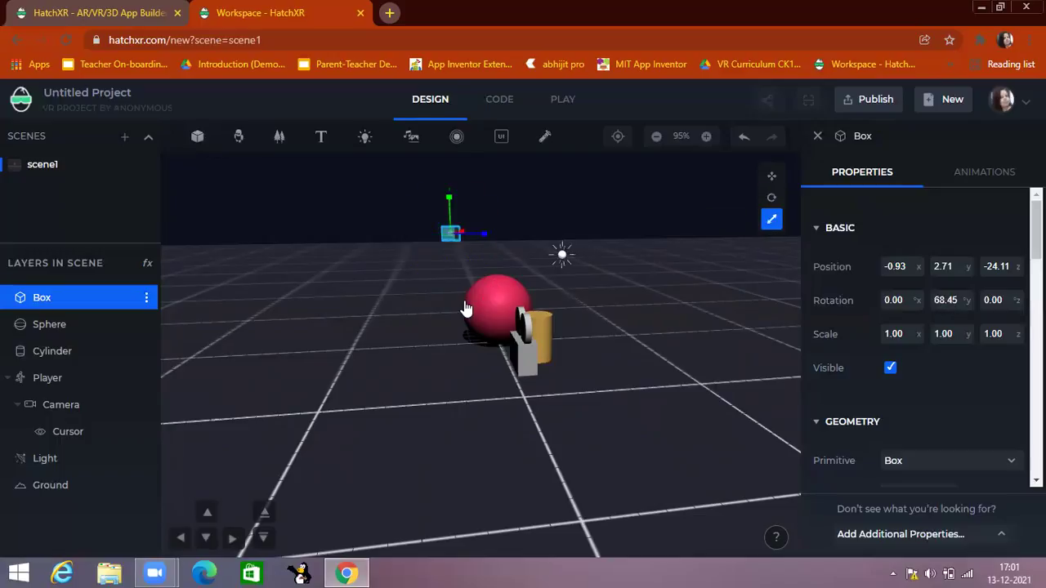
left_click(465, 304)
left_click_drag(421, 371, 466, 425)
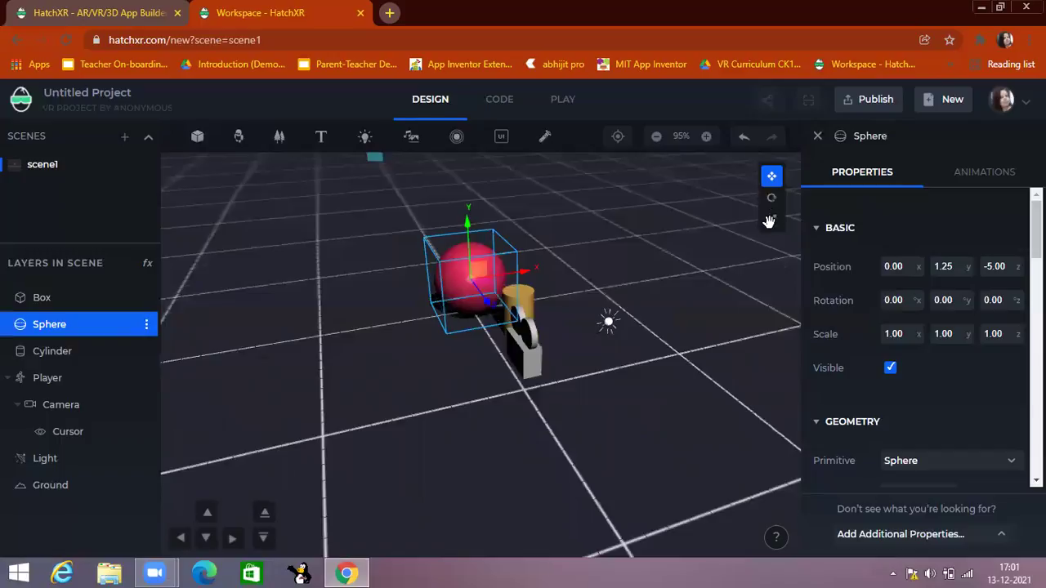
left_click(769, 221)
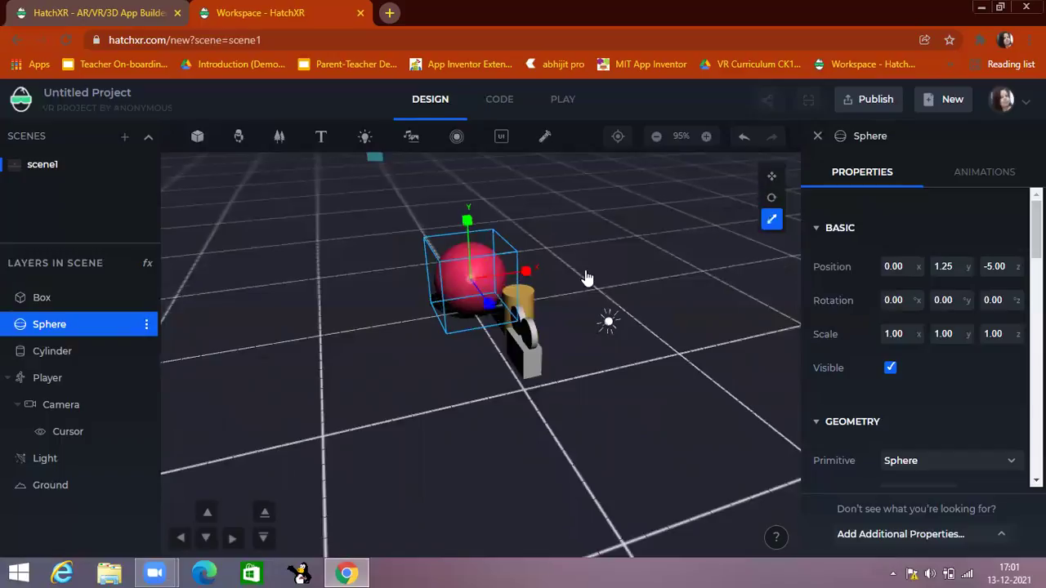
left_click_drag(586, 278, 715, 268)
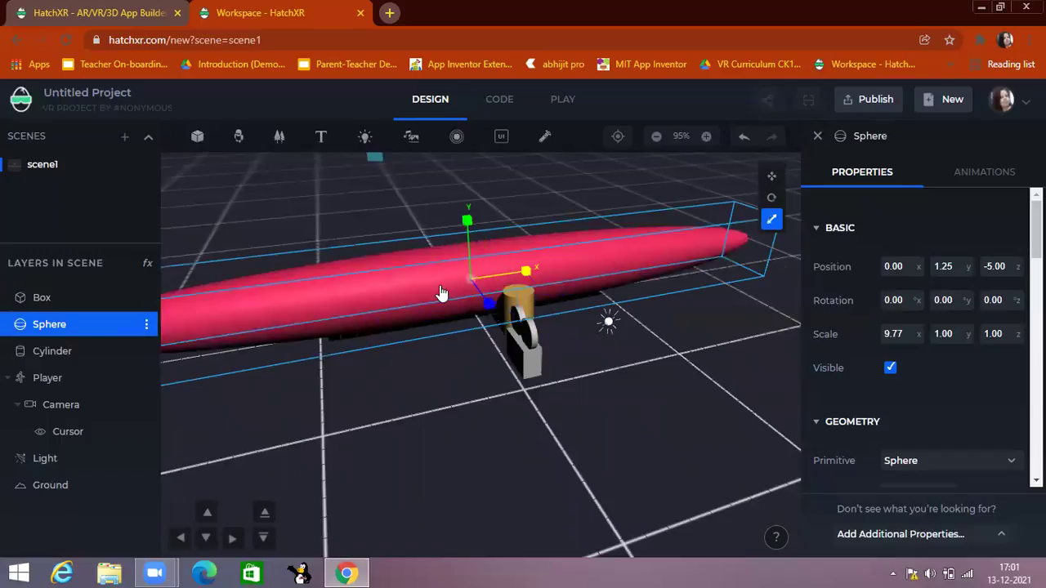
left_click_drag(439, 293, 804, 405)
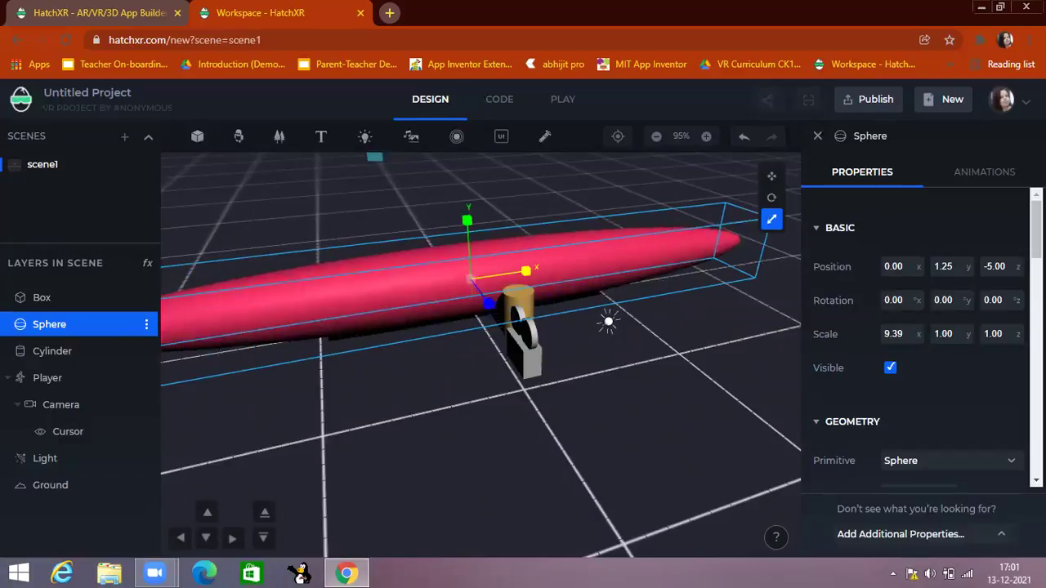
scroll(915, 343, "down", 2)
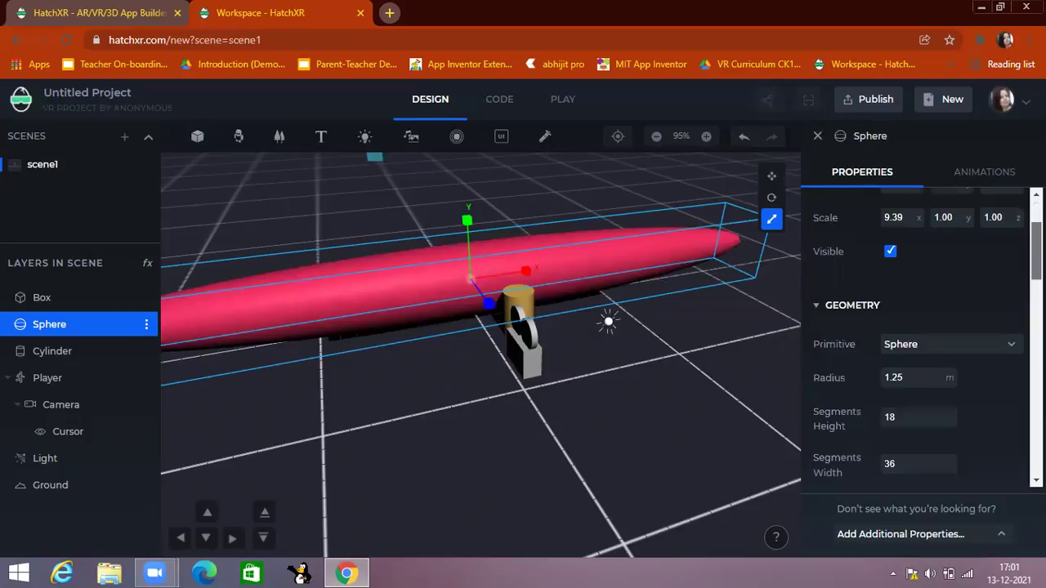
- Review the sphere's properties, from geometry and material to shadow, cursor events and player collision
scroll(915, 343, "down", 5)
scroll(915, 343, "down", 3)
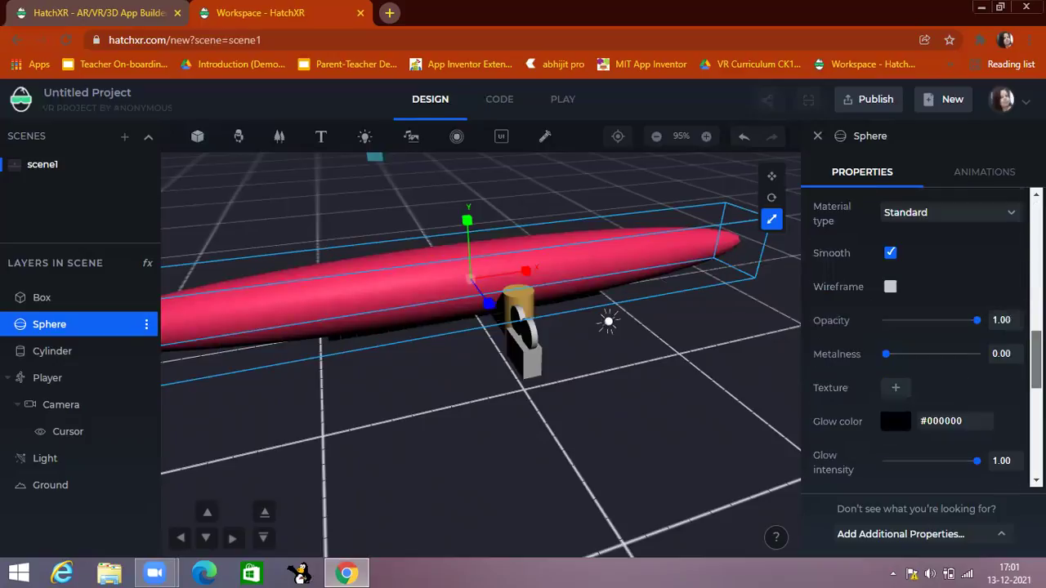
scroll(915, 343, "down", 3)
scroll(915, 343, "down", 2)
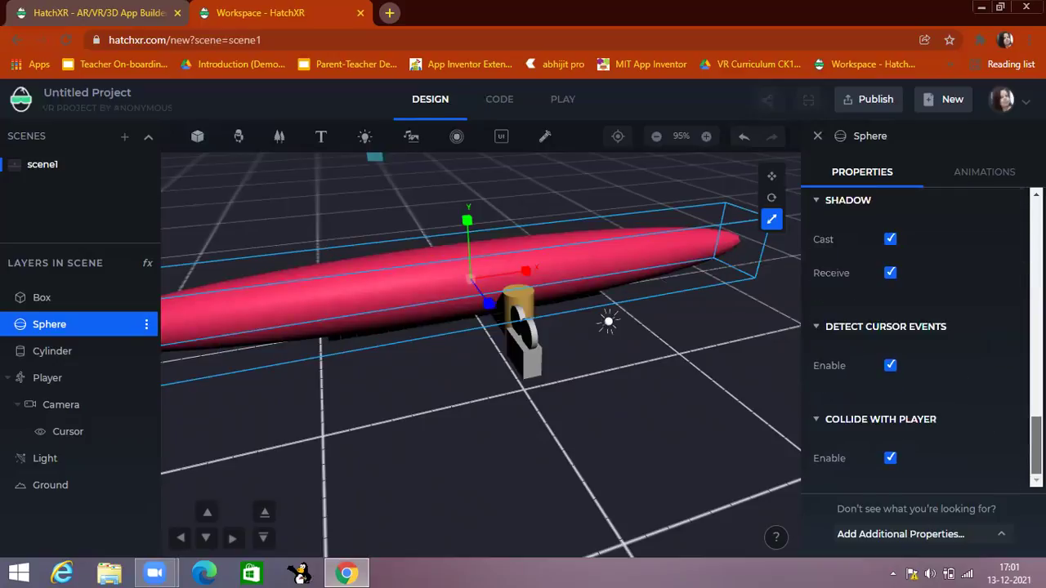
scroll(914, 343, "up", 10)
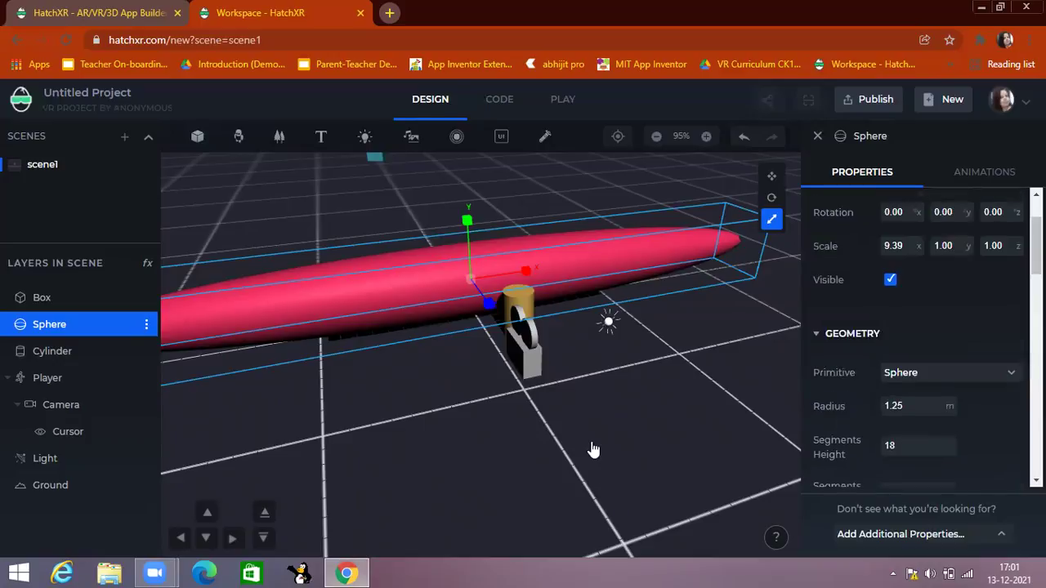
left_click_drag(594, 450, 636, 344)
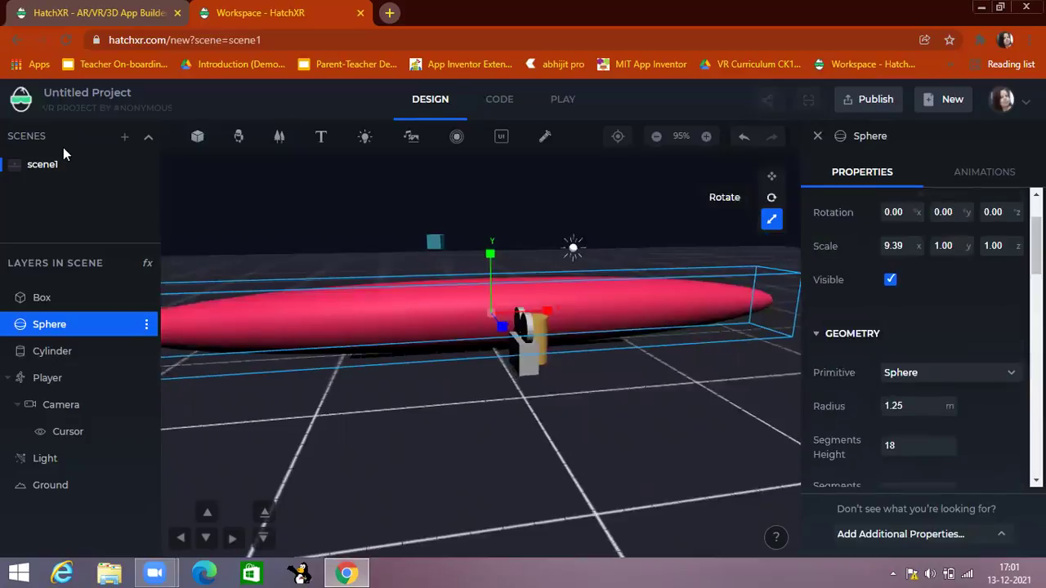
- Examine the global code functions available for scenes and events, colors and sounds, including the toHex description
left_click(500, 101)
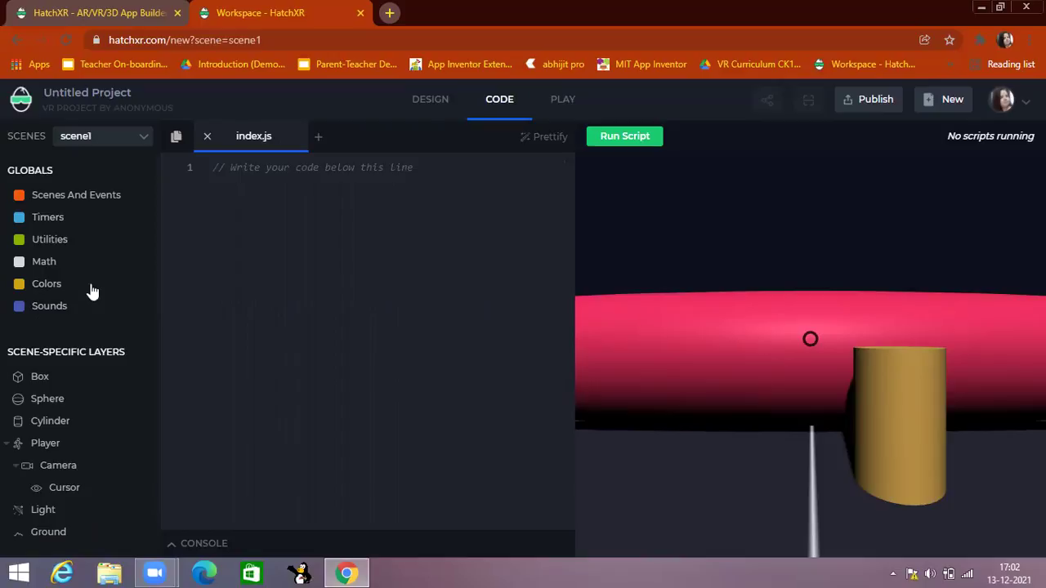
left_click(48, 196)
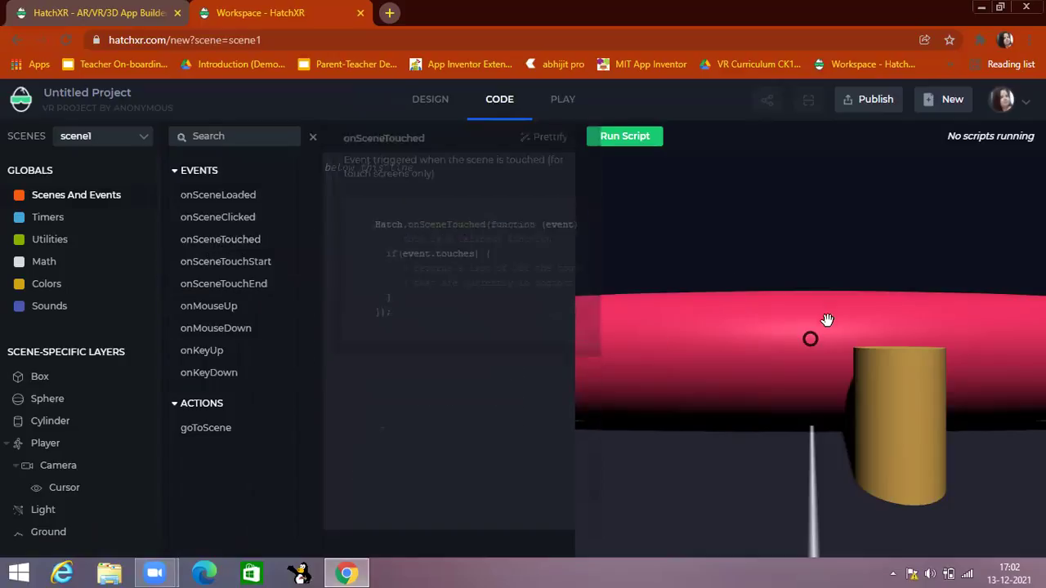
mouse_move(206, 314)
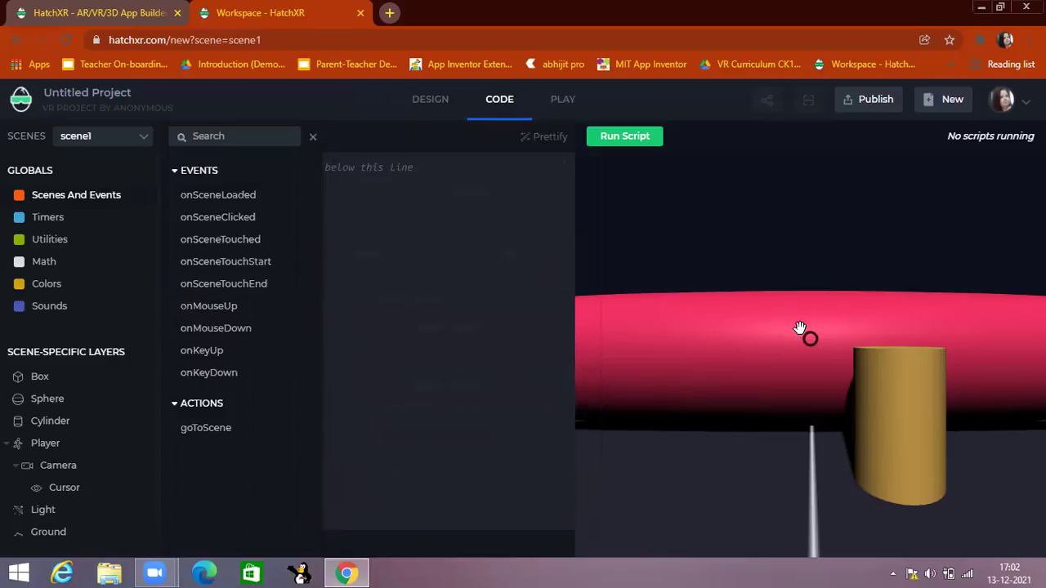
left_click(65, 284)
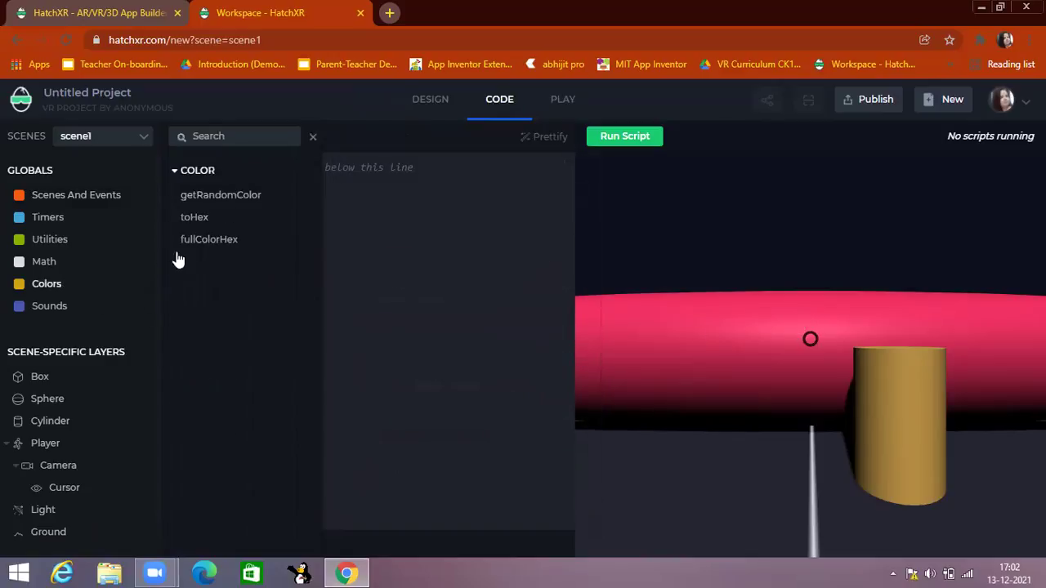
mouse_move(223, 204)
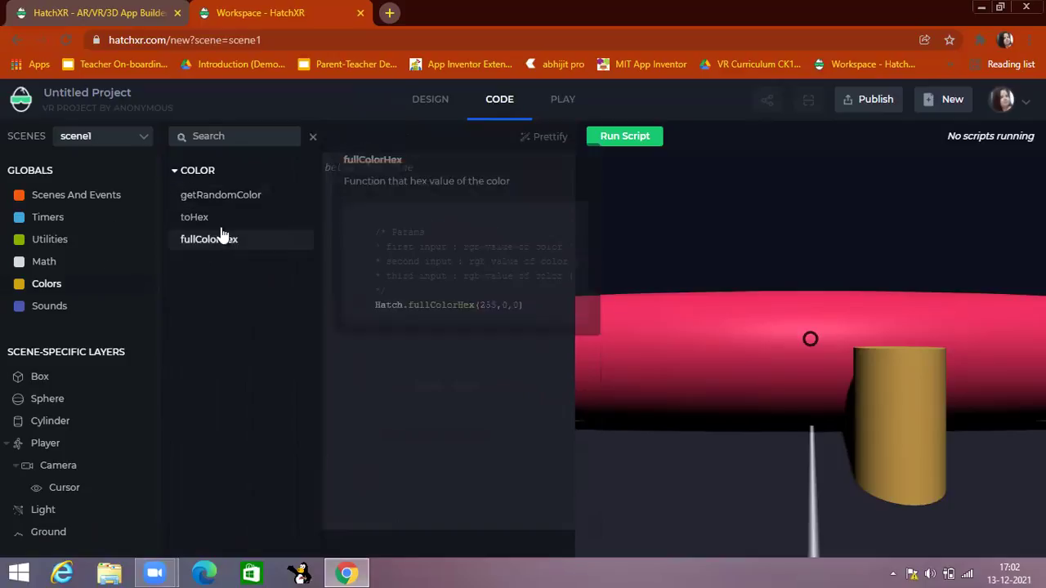
mouse_move(198, 226)
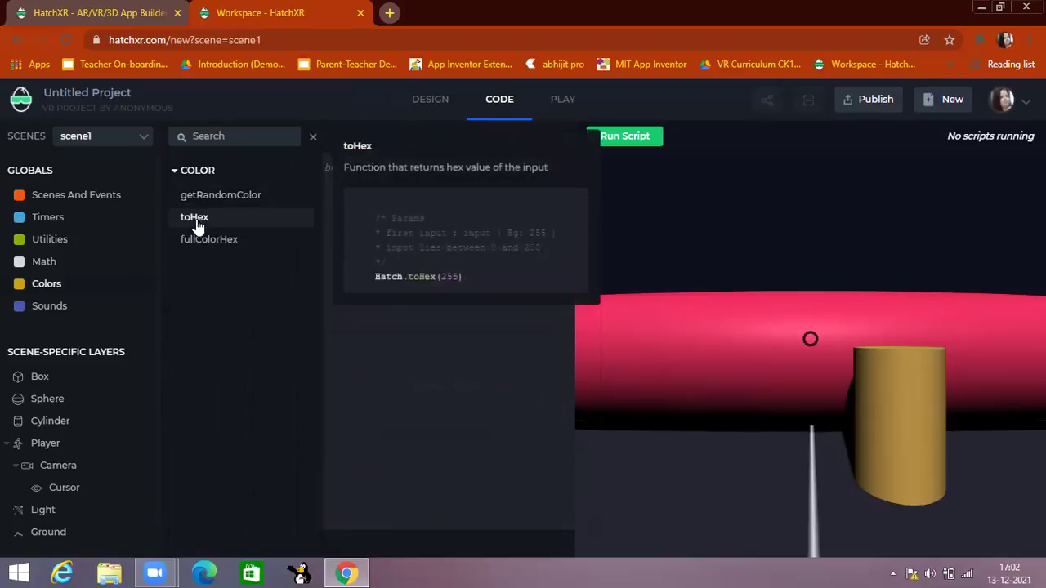
left_click(49, 308)
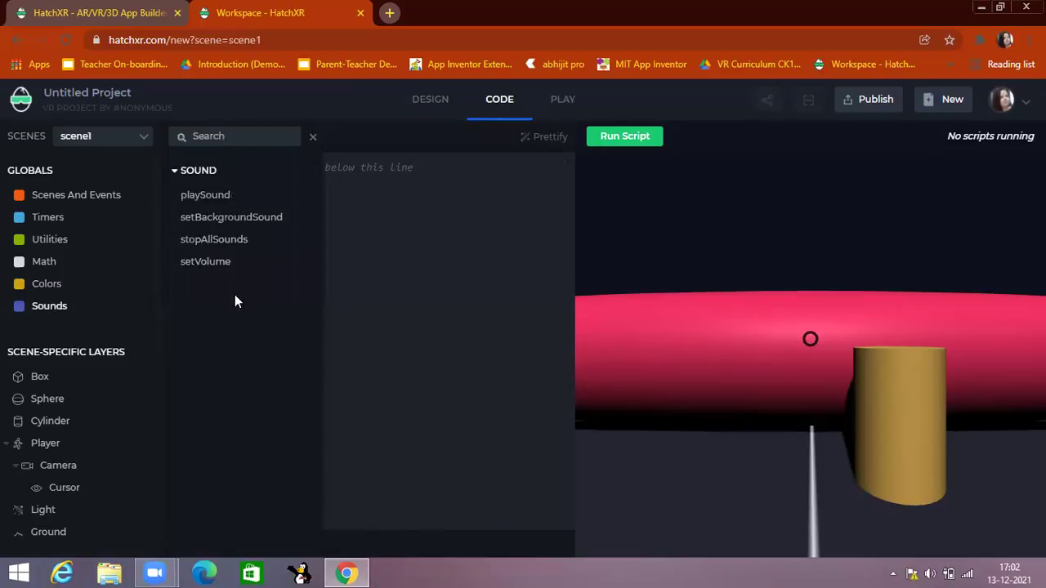
- Examine the events and getter functions available in code for the box, sphere and cylinder layers
left_click(38, 379)
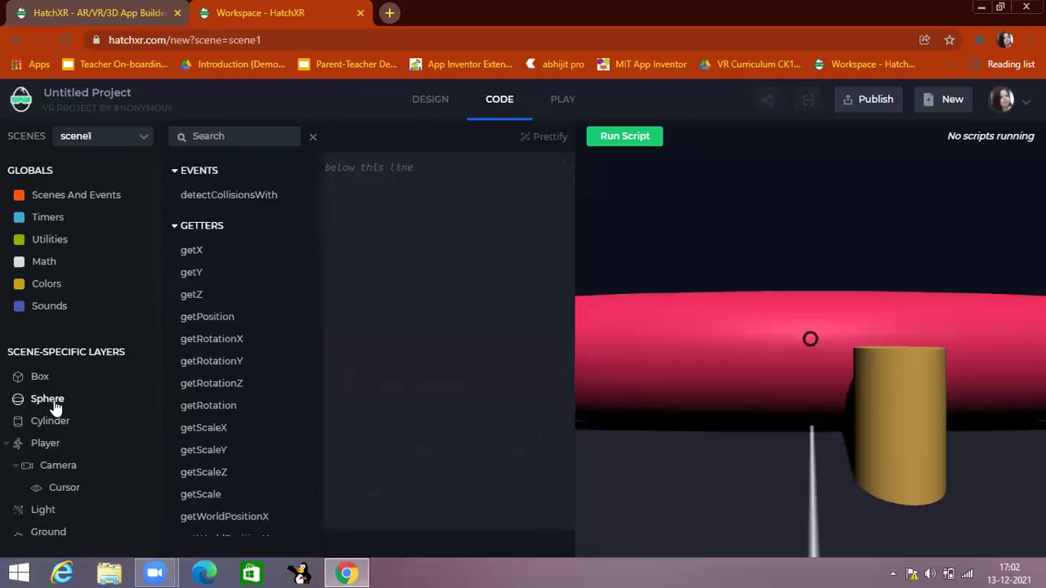
left_click(39, 379)
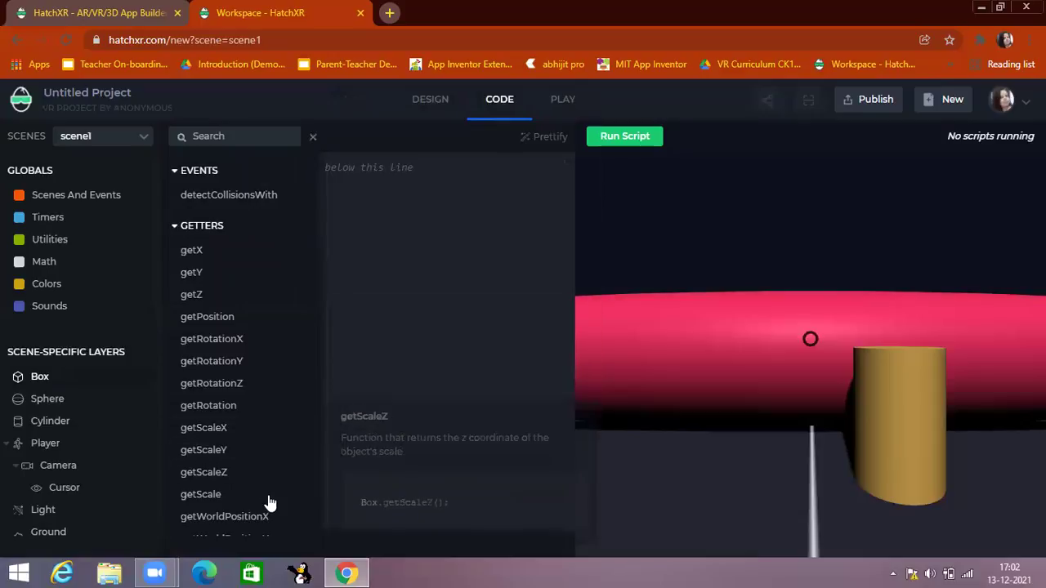
left_click(57, 404)
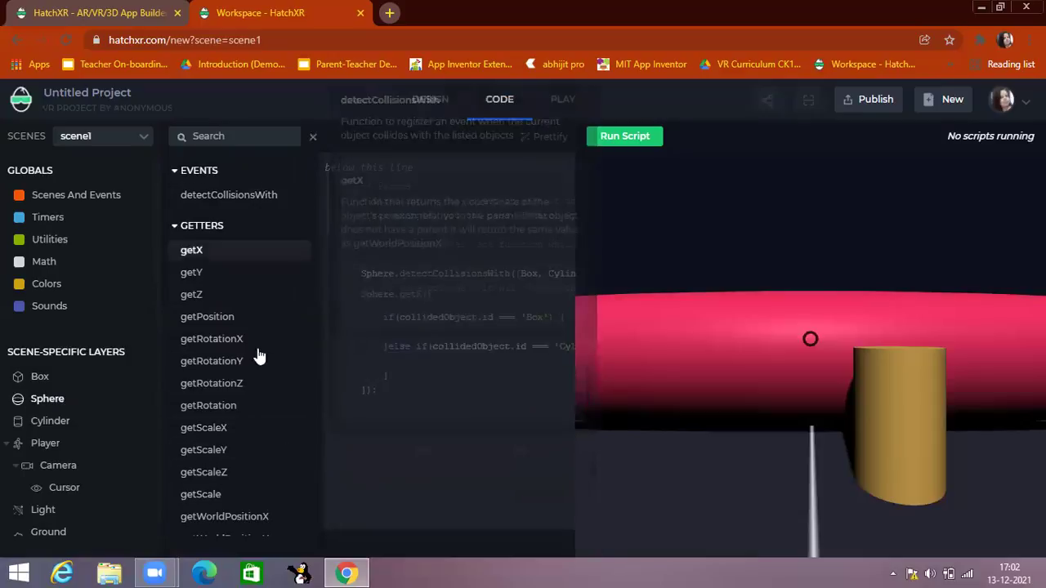
left_click(47, 423)
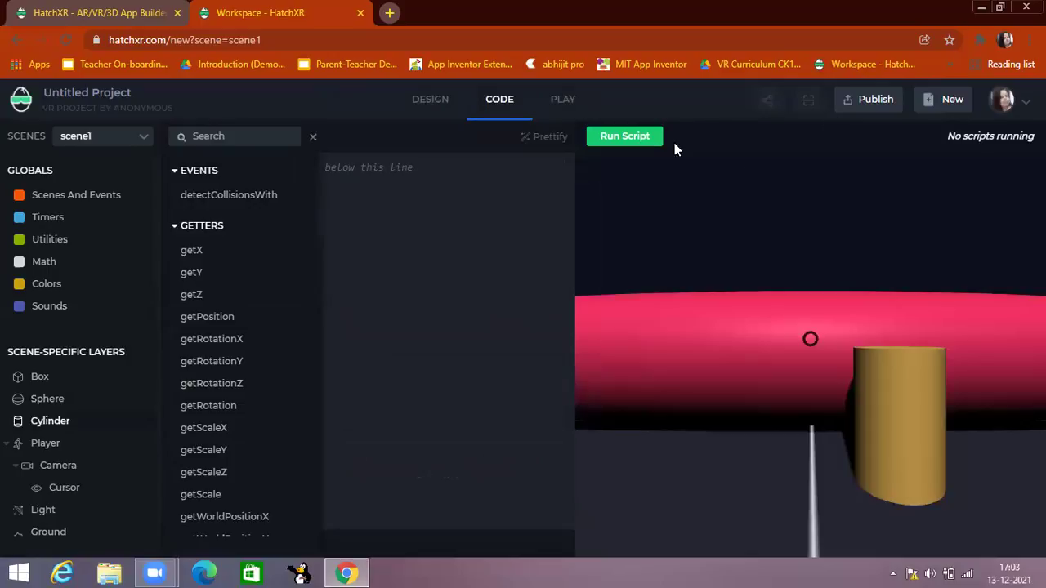
- Run the scene1 script and preview the scene in play mode, looking around the sphere and cylinder from several angles
left_click(651, 140)
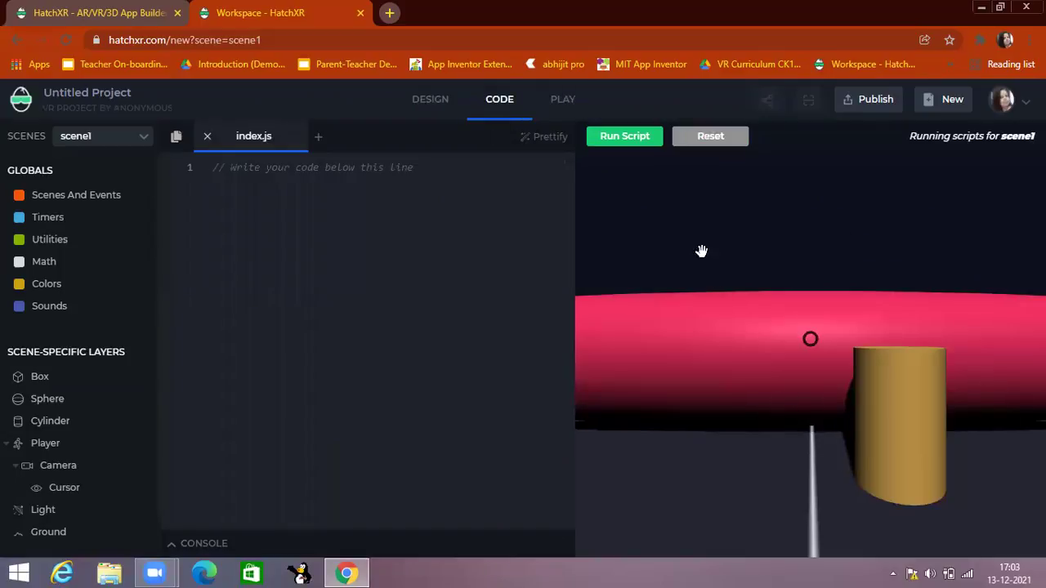
left_click(564, 99)
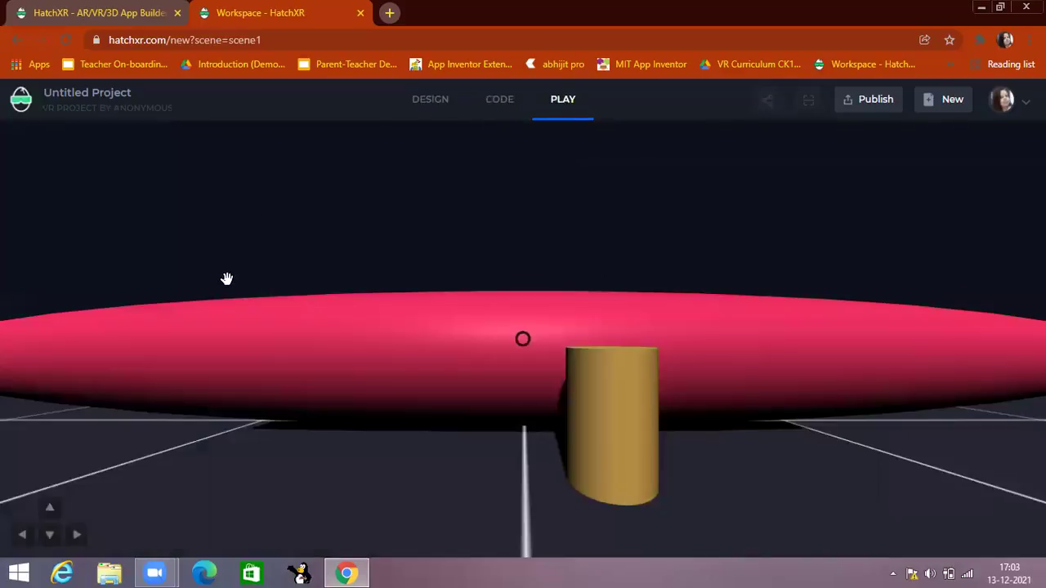
left_click_drag(226, 279, 230, 301)
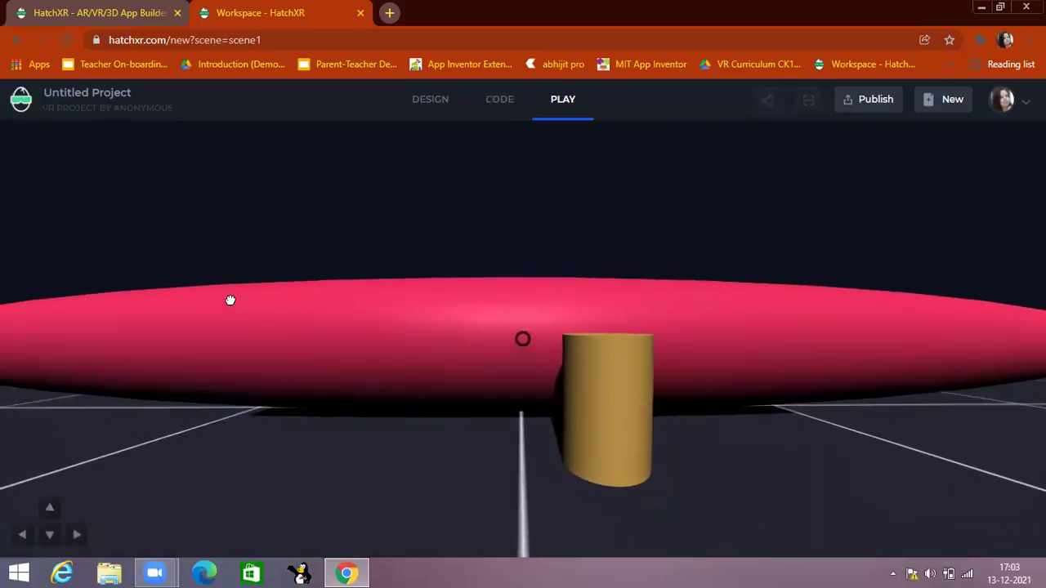
left_click_drag(334, 428, 405, 479)
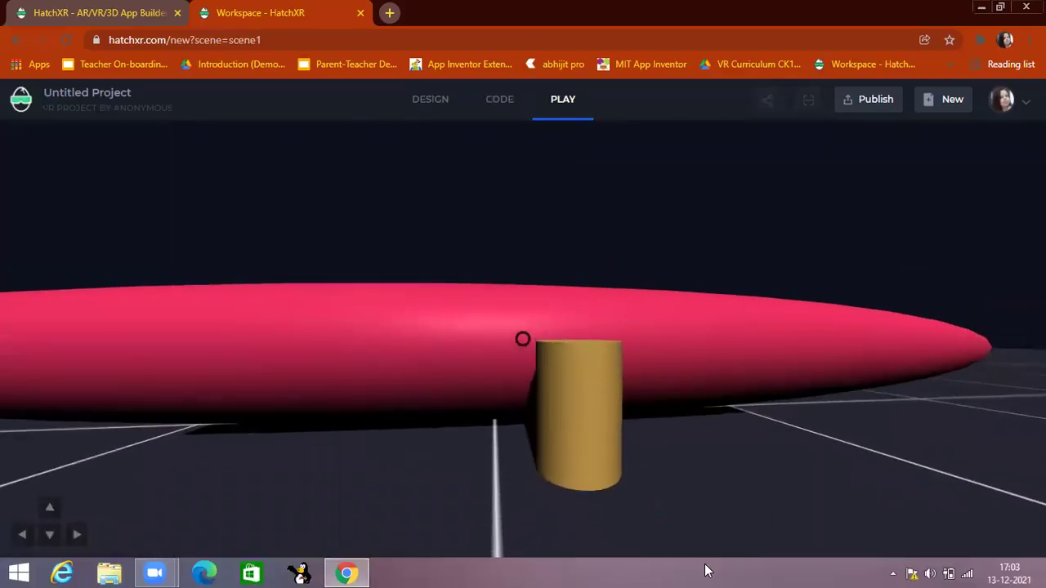
left_click_drag(652, 521, 589, 361)
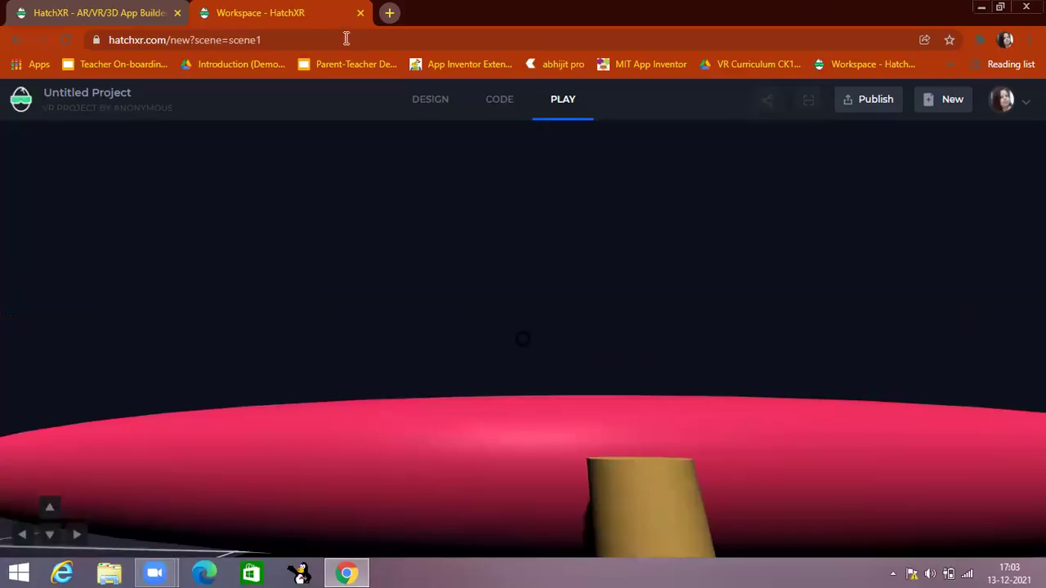